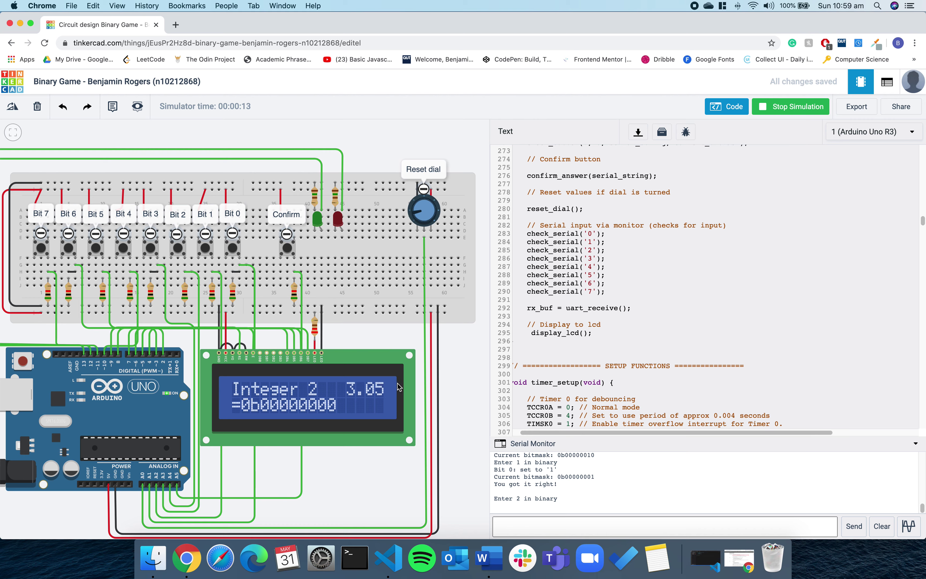
- Stop the simulation and examine the code from process() through confirm_answer() to the determine_state() button-state function
click(794, 109)
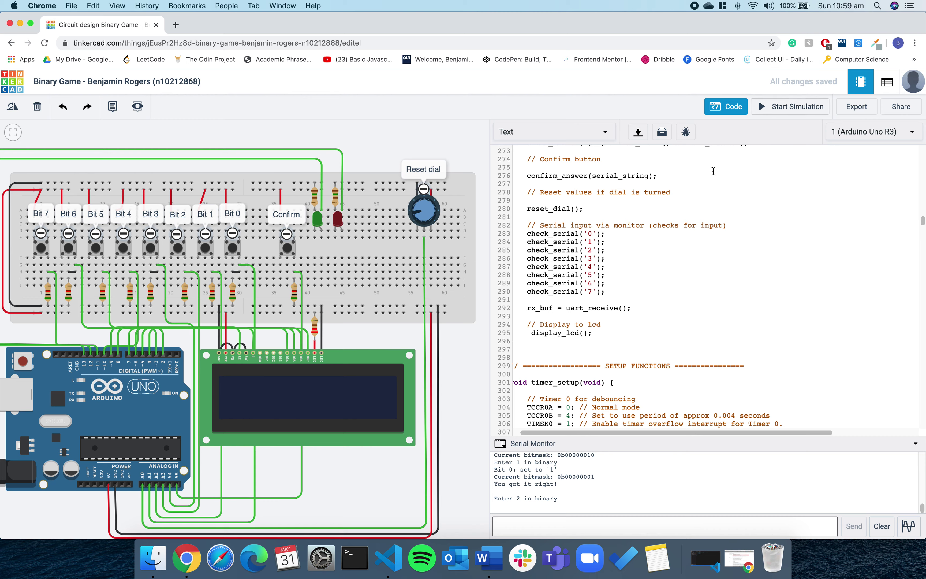
scroll(707, 241, up, 10)
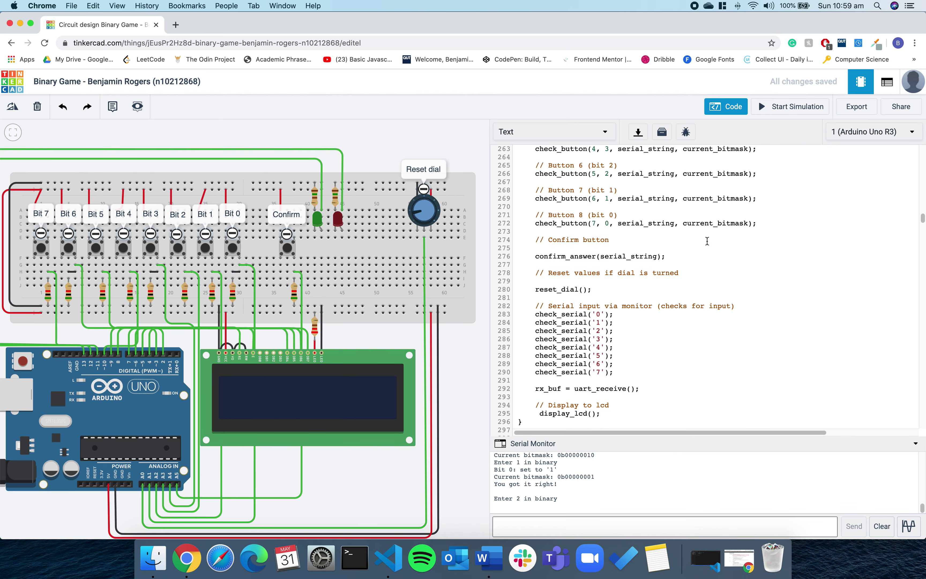
scroll(707, 241, up, 1)
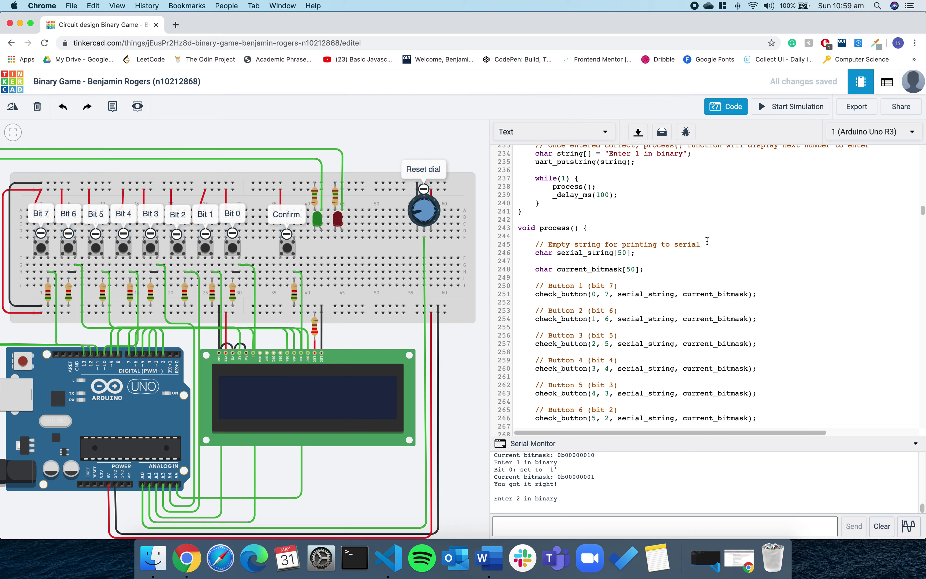
scroll(707, 241, up, 15)
scroll(707, 241, down, 20)
scroll(707, 241, down, 8)
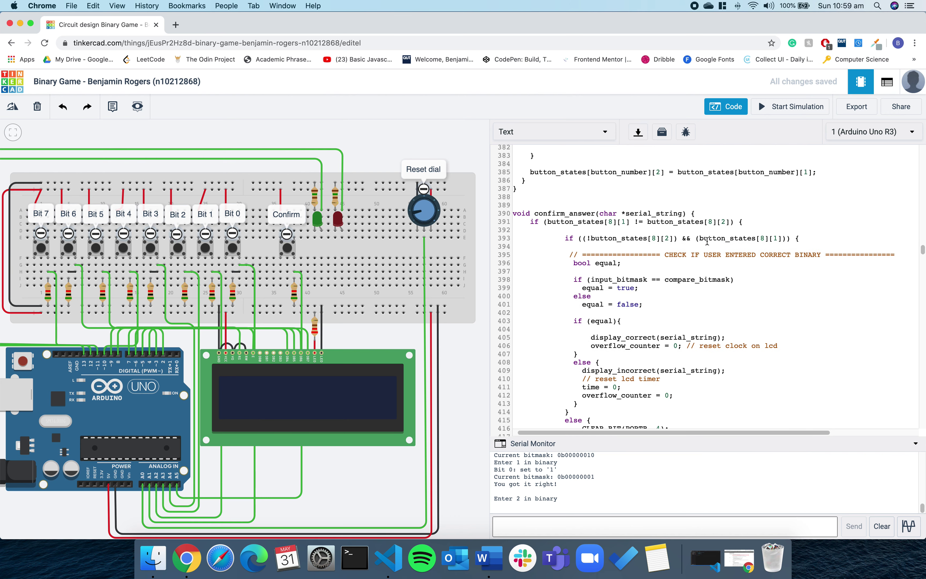
scroll(707, 241, down, 9)
drag(557, 180, 674, 311)
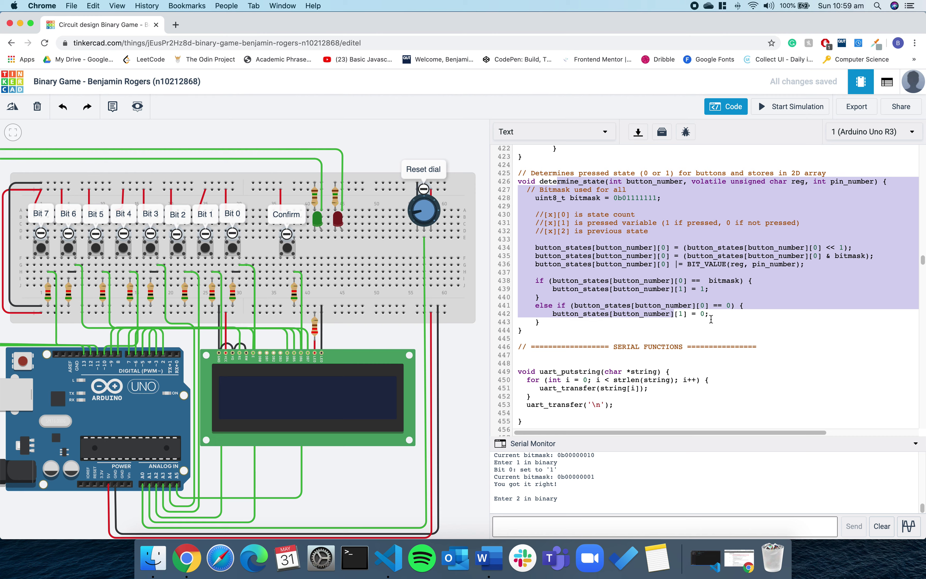
click(657, 236)
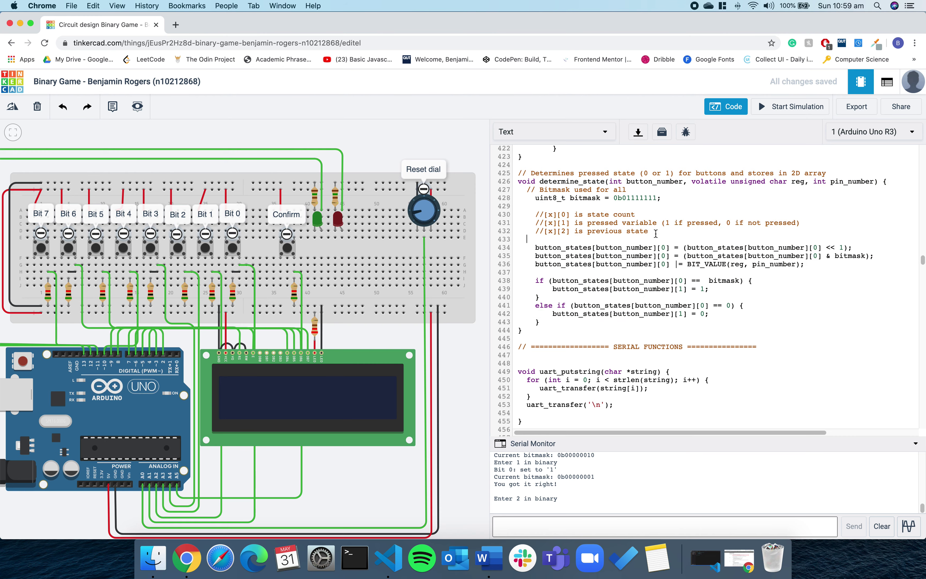
drag(640, 232, 610, 231)
- Examine the check_button() function in the button functions section of the code
scroll(642, 272, up, 10)
scroll(642, 272, up, 5)
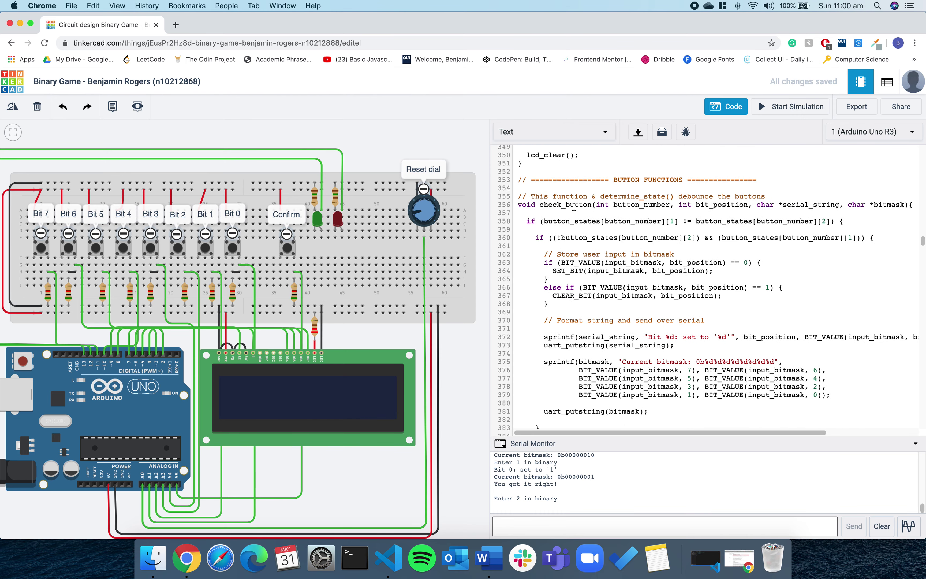
scroll(611, 235, down, 3)
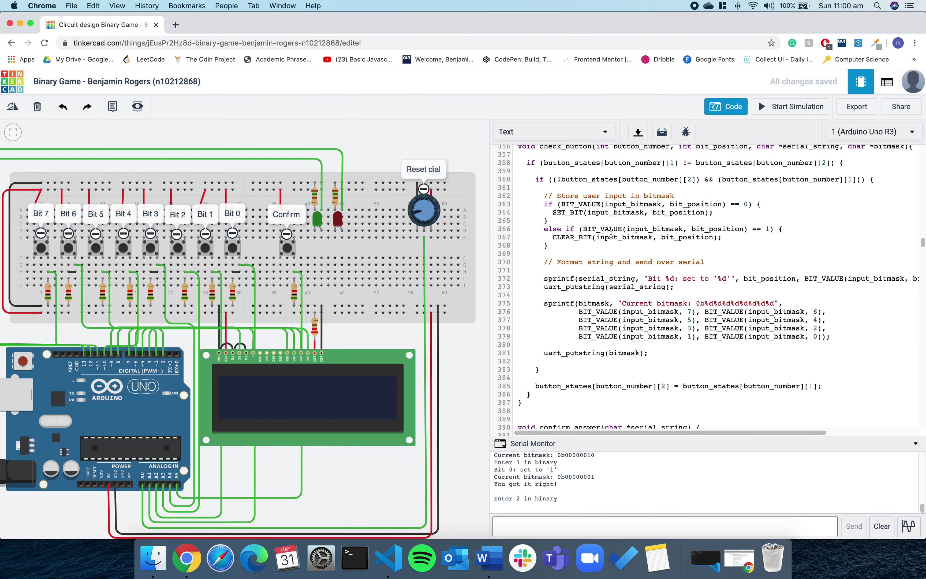
scroll(611, 234, up, 4)
scroll(611, 234, down, 1)
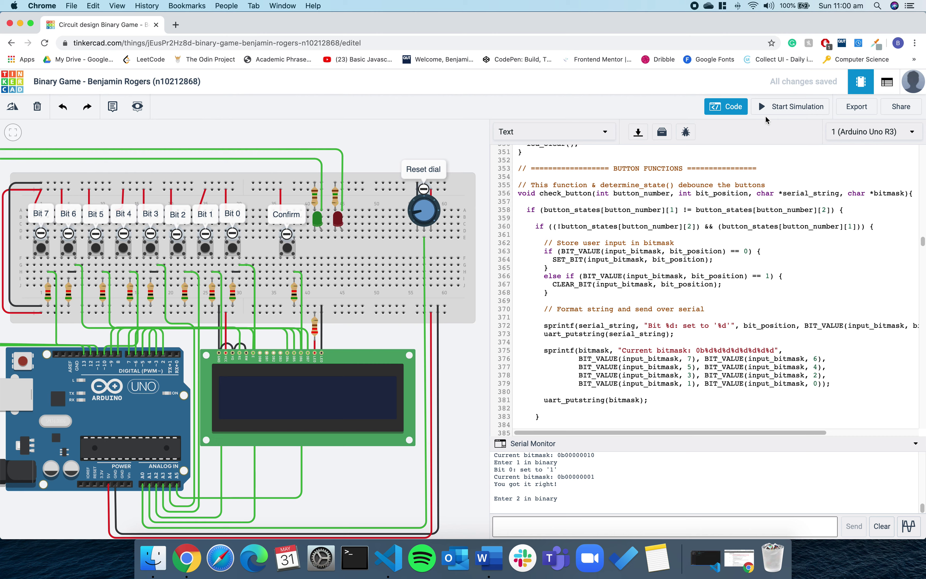
- Run the simulation, toggle the Bit 0 pushbutton repeatedly to test its debouncing, and stop the simulation
click(787, 109)
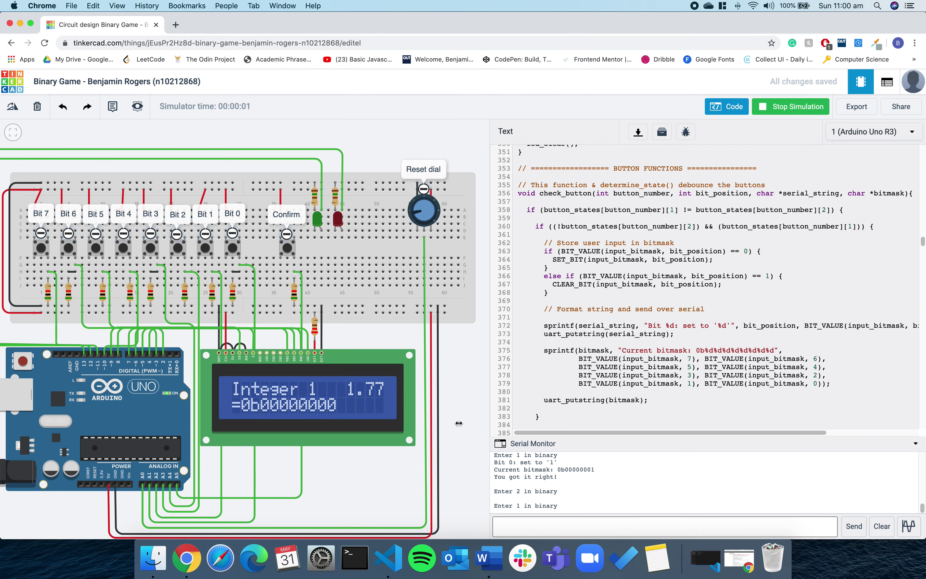
click(234, 246)
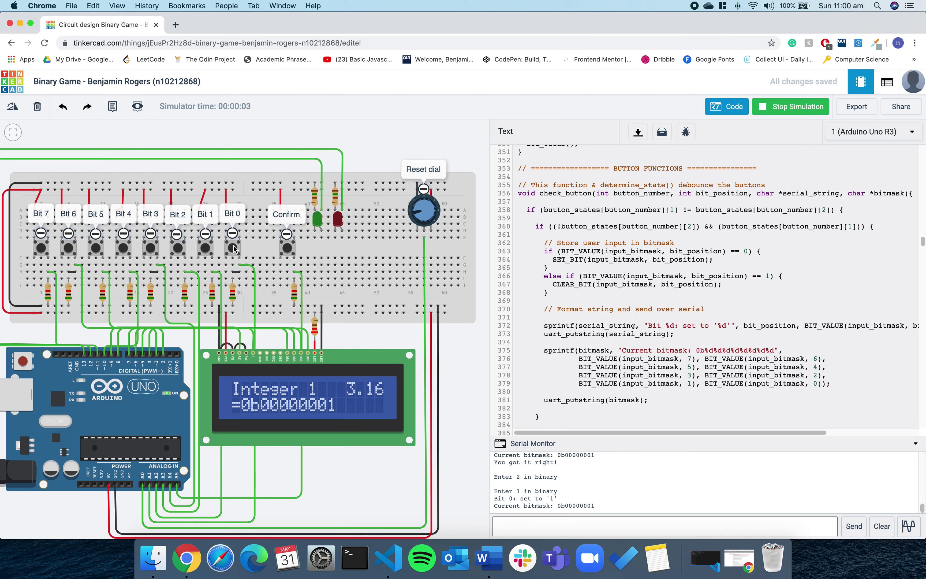
click(234, 246)
click(233, 246)
click(233, 246)
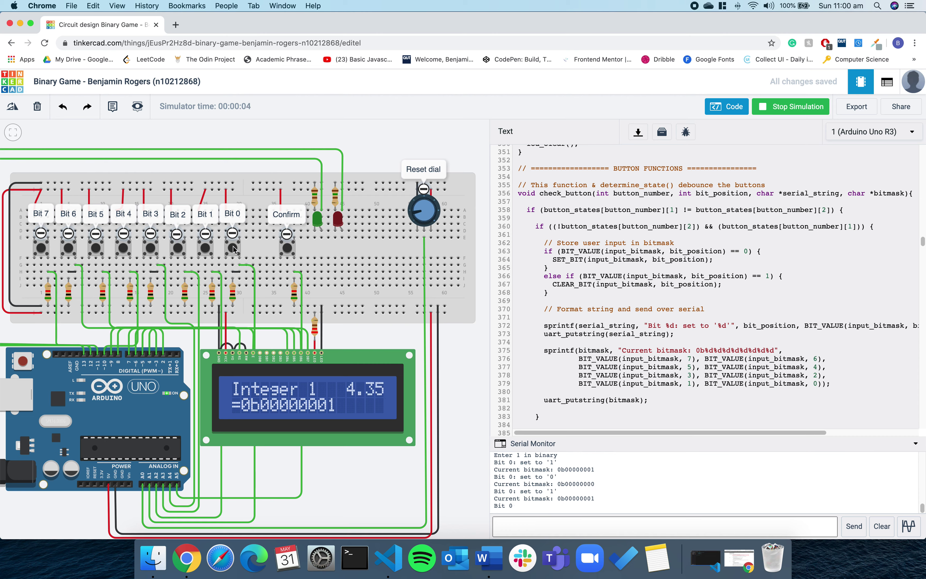
click(233, 246)
click(233, 246)
click(233, 246)
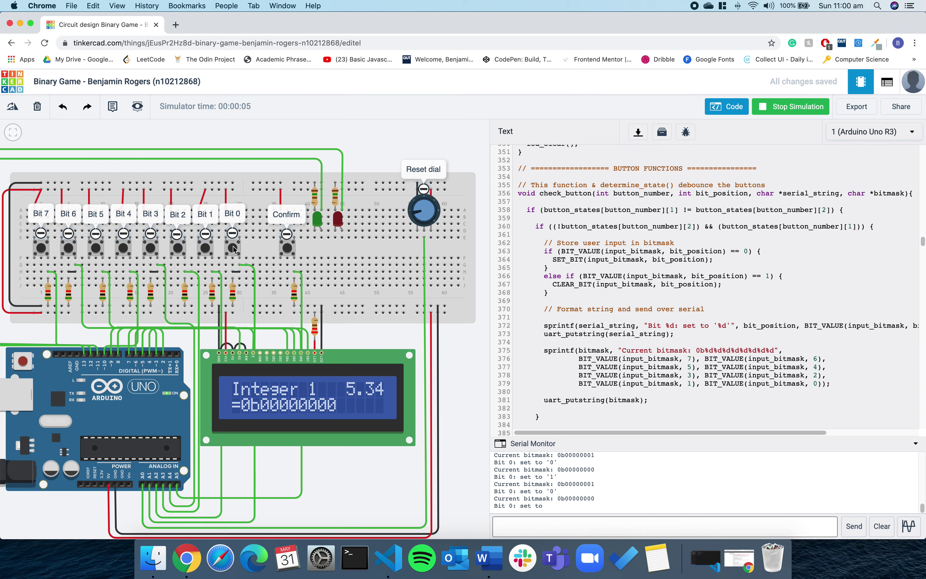
click(233, 246)
click(233, 247)
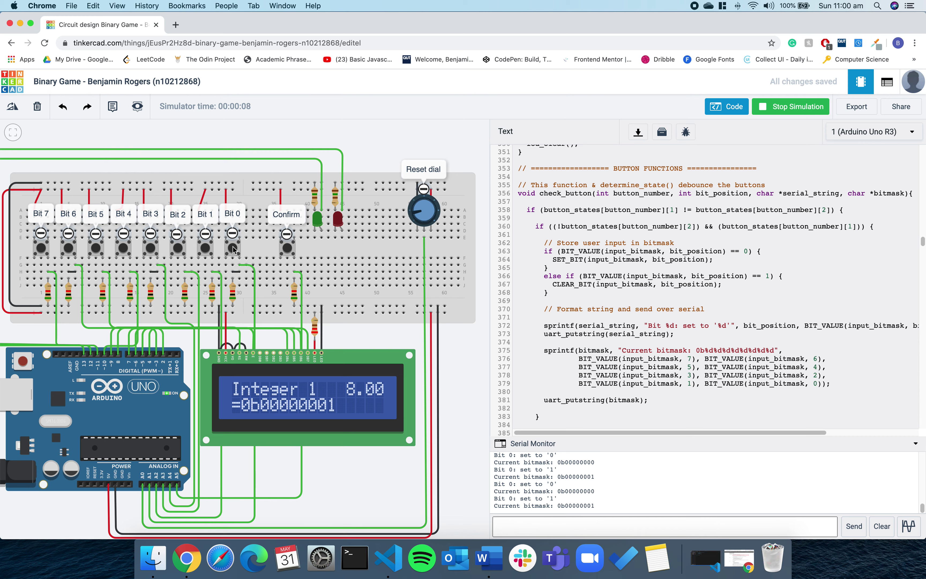
click(815, 109)
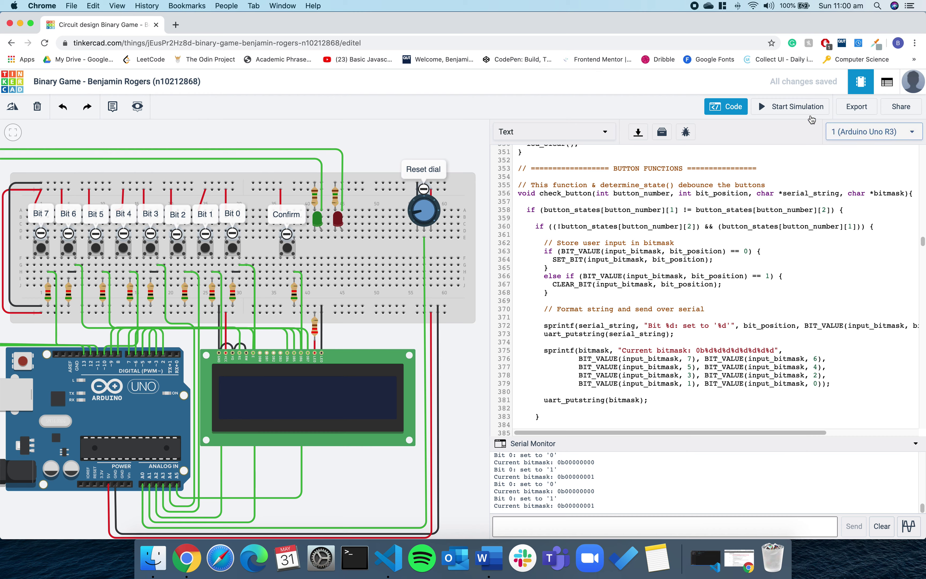
- Start the simulation and answer integer 1 by setting Bit 0 and submitting it with the Confirm pushbutton
click(798, 112)
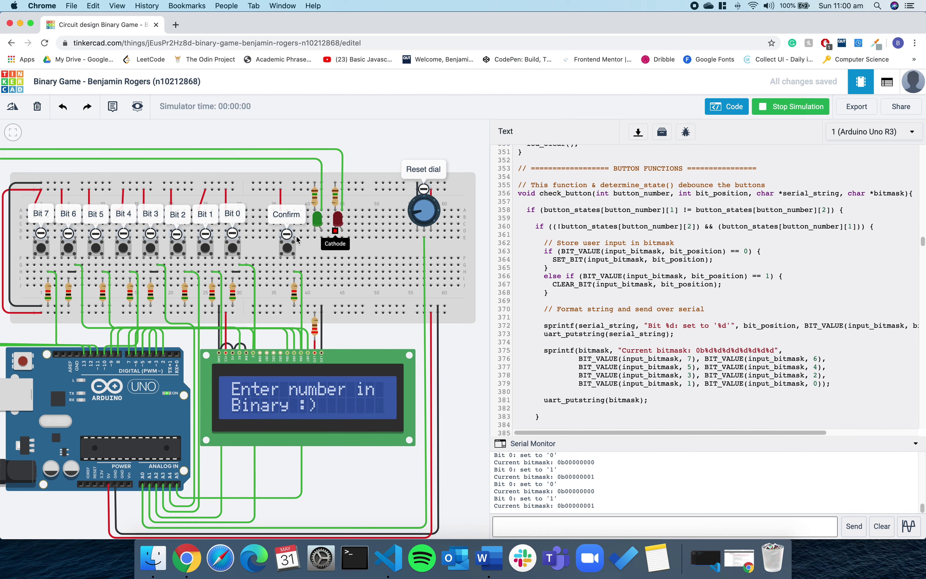
click(233, 250)
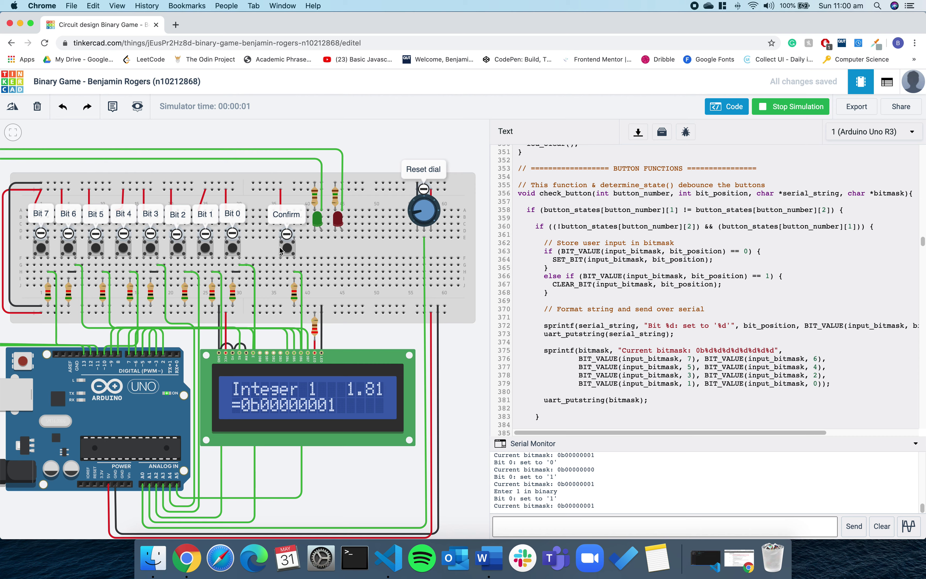
click(287, 249)
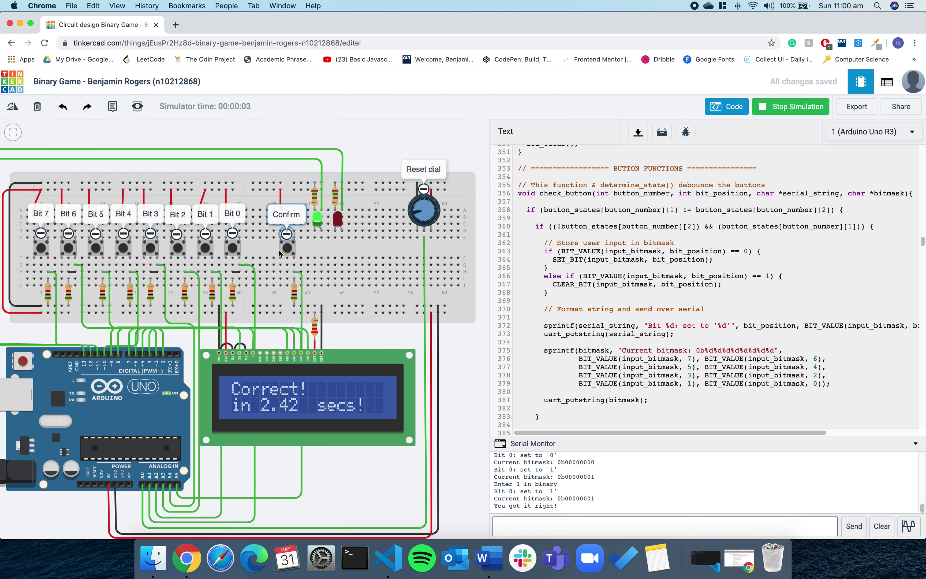
- Submit an all-zero answer for integer 2, turn the reset dial, and stop the simulation
click(288, 249)
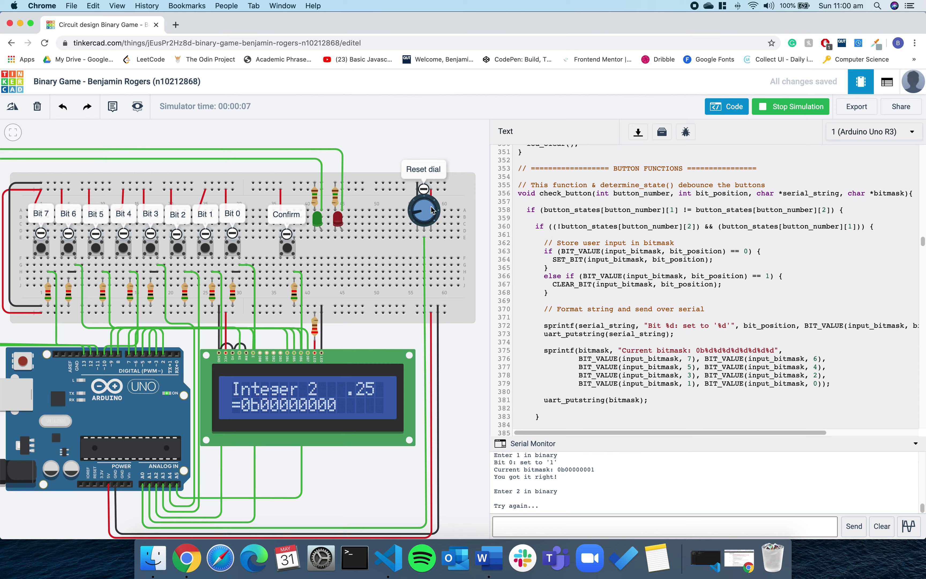
click(418, 214)
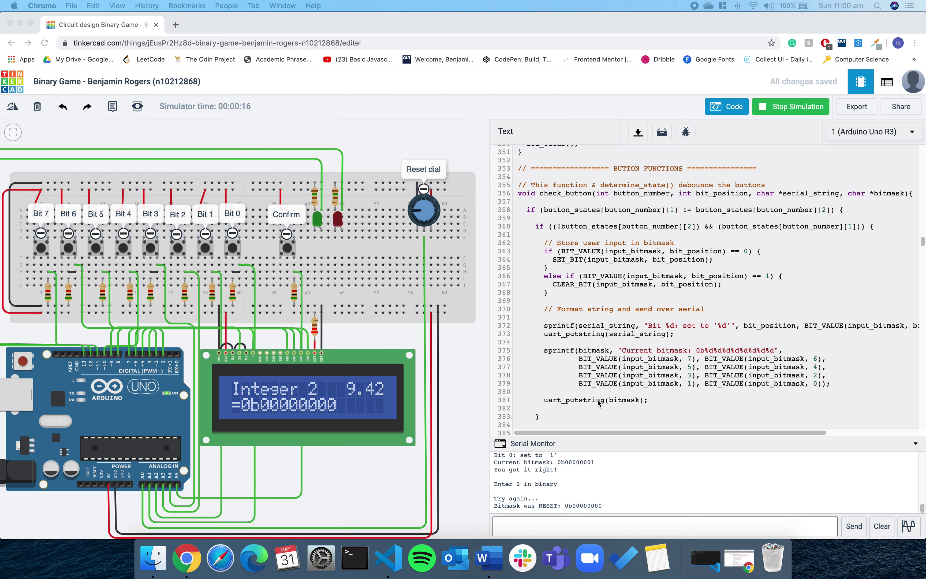
click(782, 111)
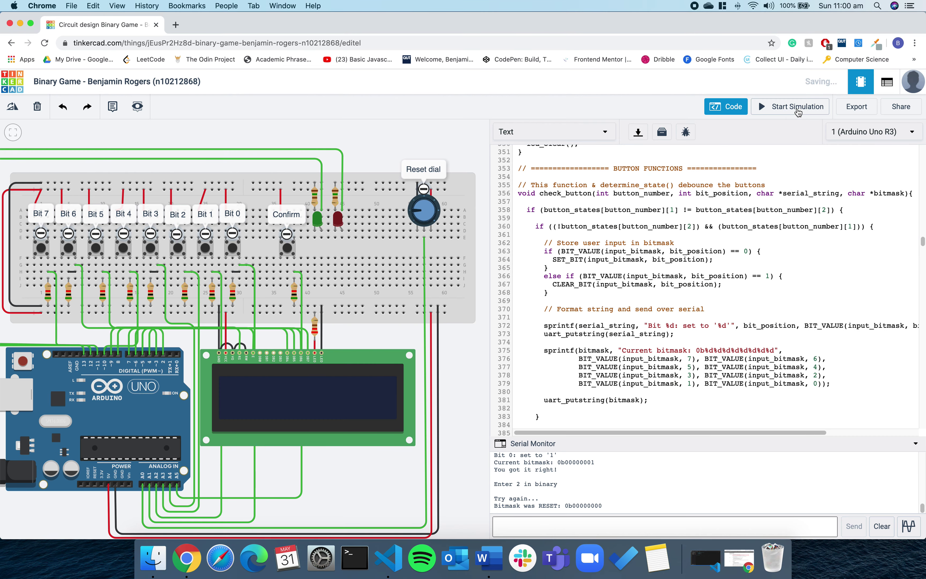
- Run a new simulation, set Bit 1 and Bit 0, clear them with the reset dial, and stop it
click(798, 111)
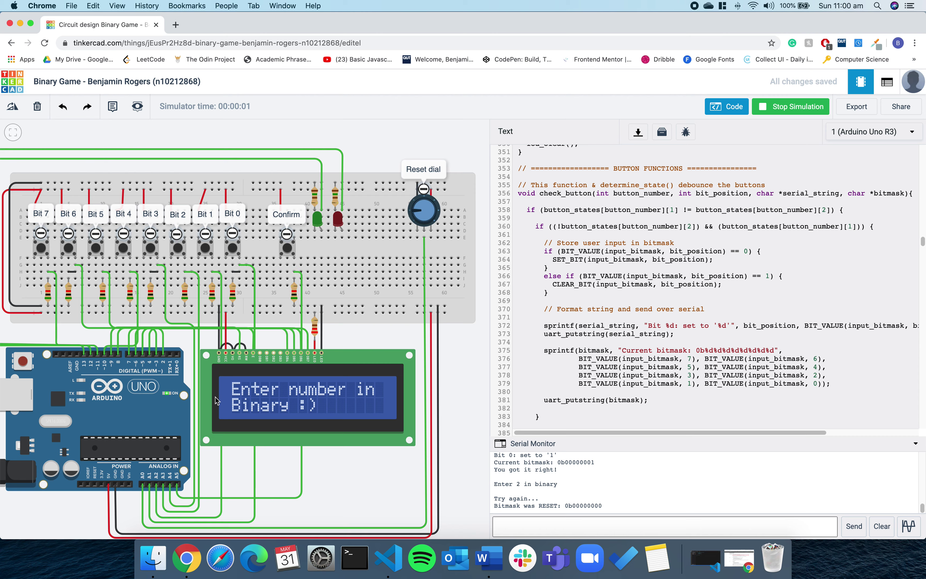
click(203, 247)
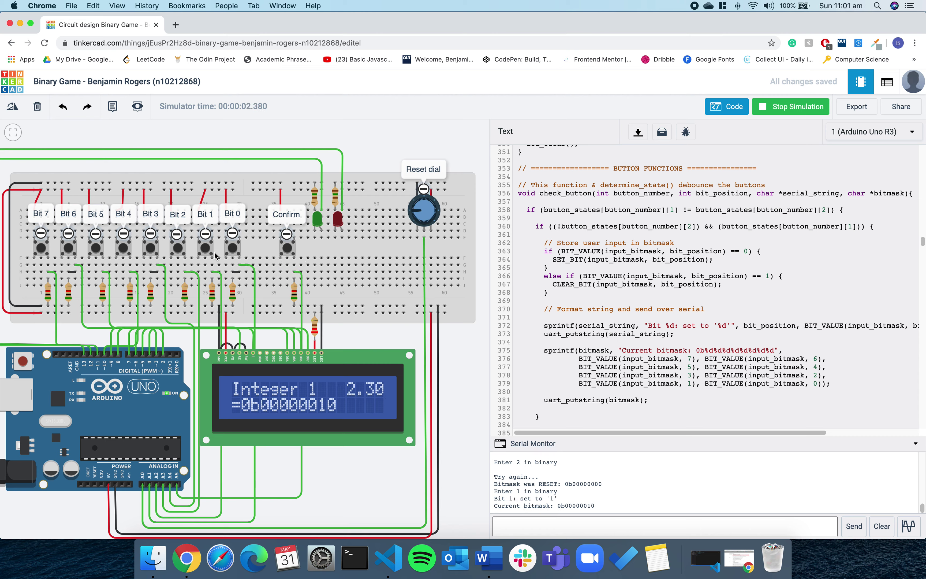
click(232, 249)
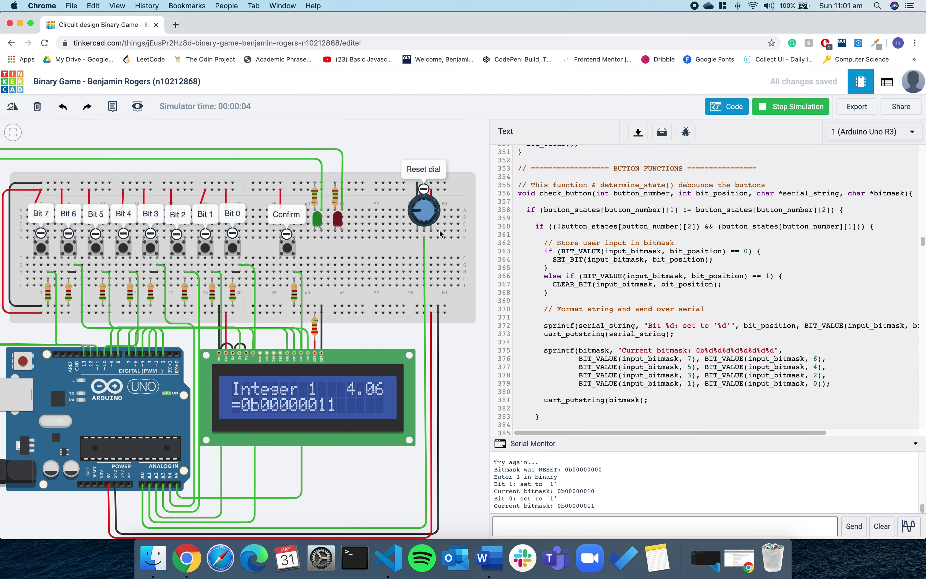
drag(440, 234, 438, 211)
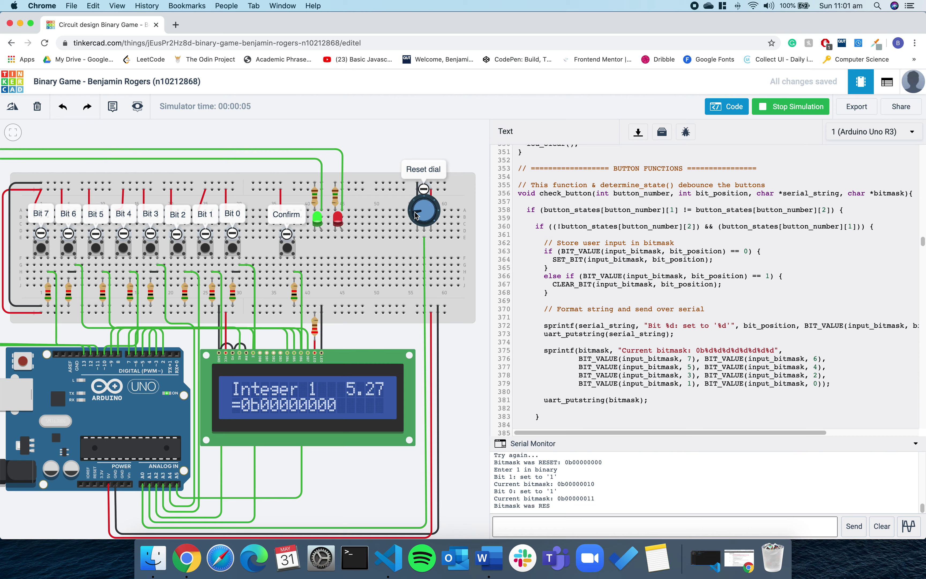
click(786, 109)
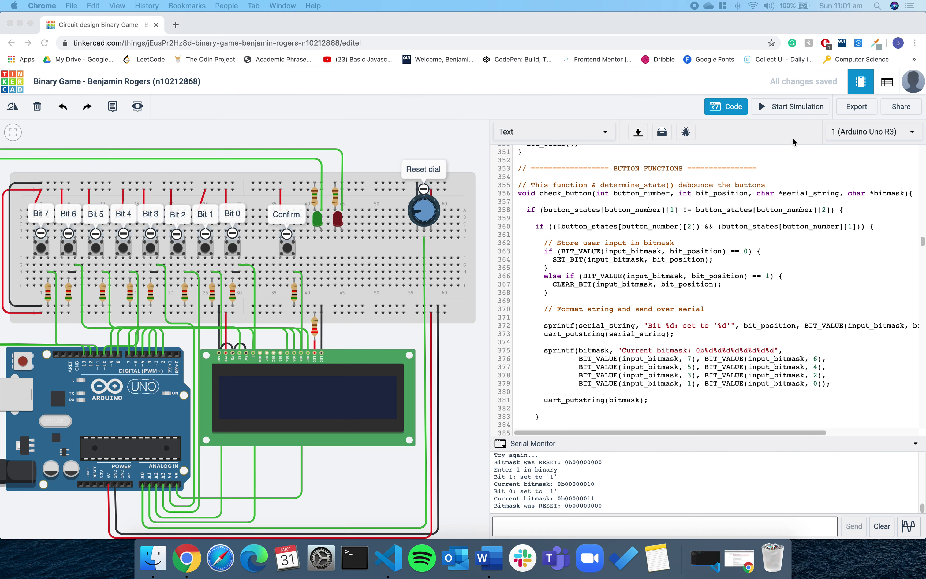
- Start the simulation and answer integer 1 by sending 0 through the serial monitor and confirming on the breadboard
click(784, 111)
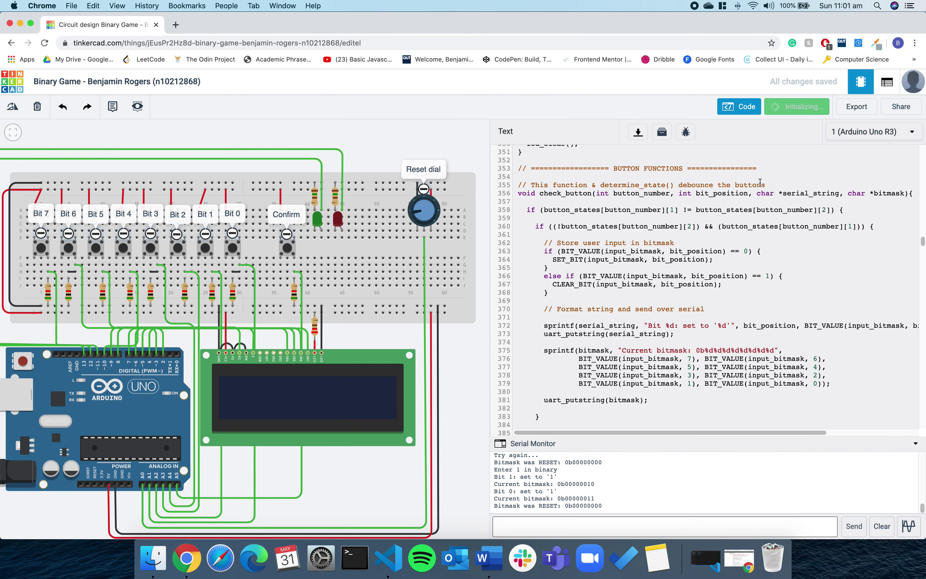
click(624, 525)
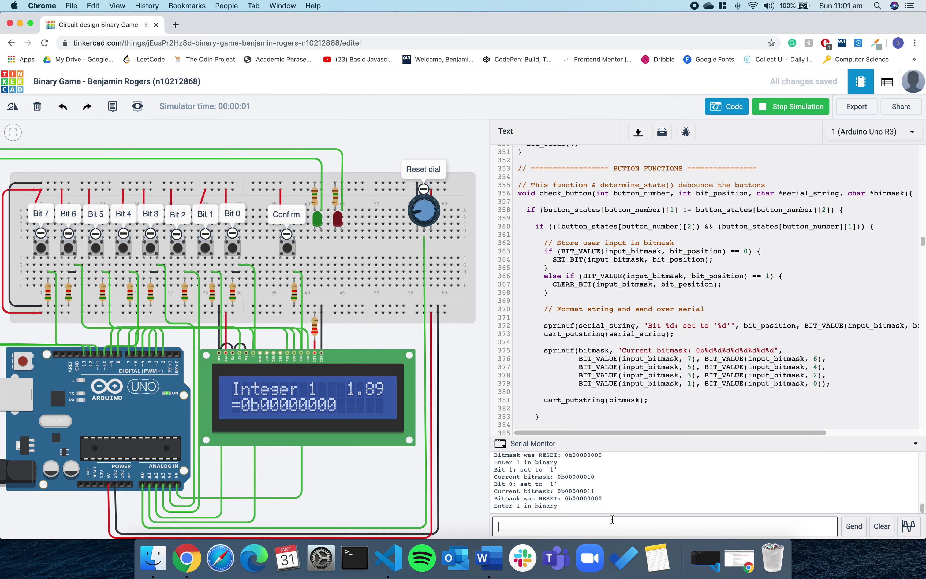
text(0)
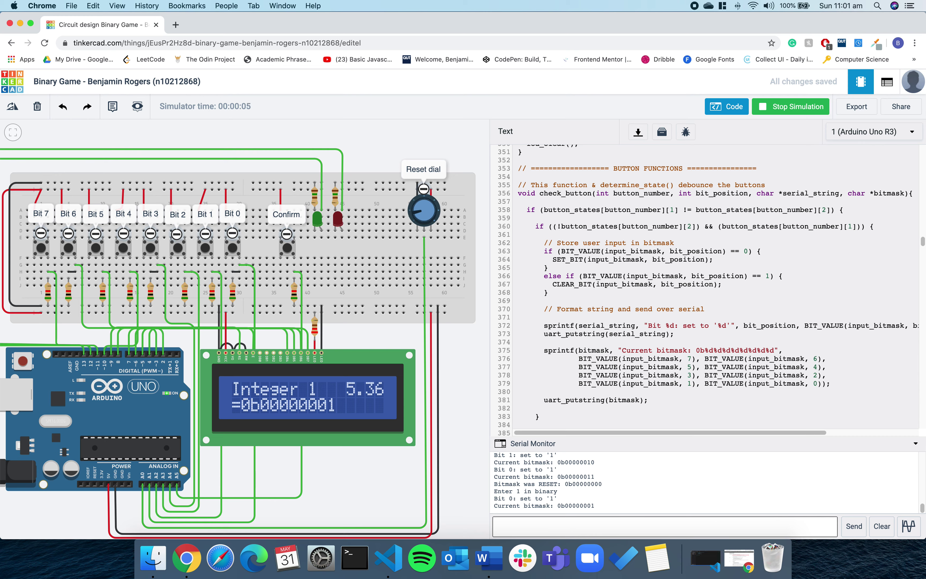
click(291, 251)
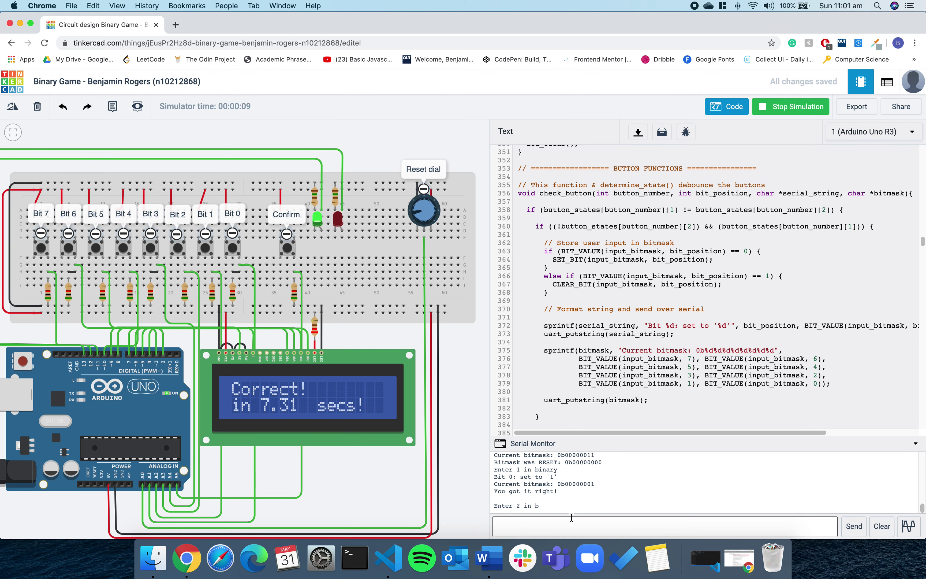
- For integer 2, send 1 twice through the serial monitor, highlight the bitmask 0b00000010 in the log, and turn the reset dial
text(1)
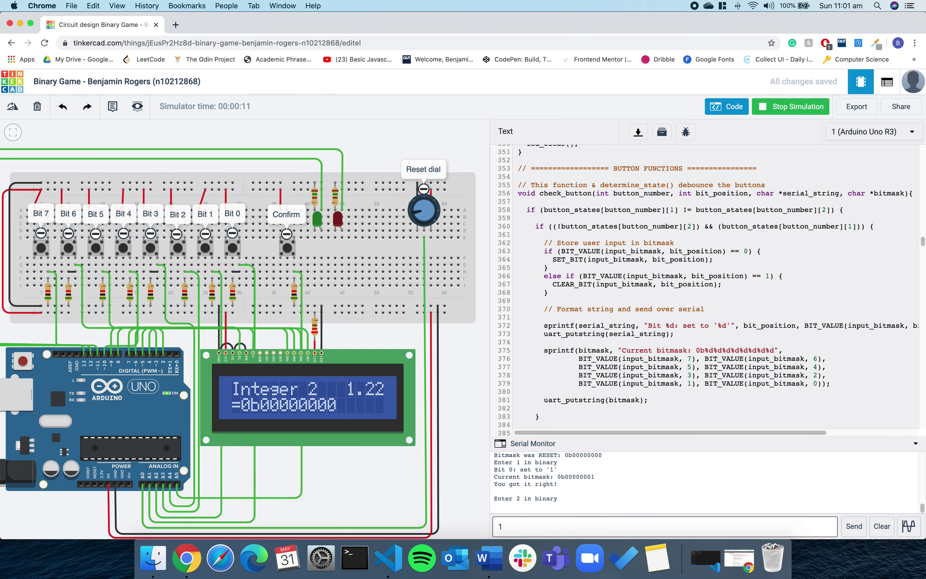
key(Return)
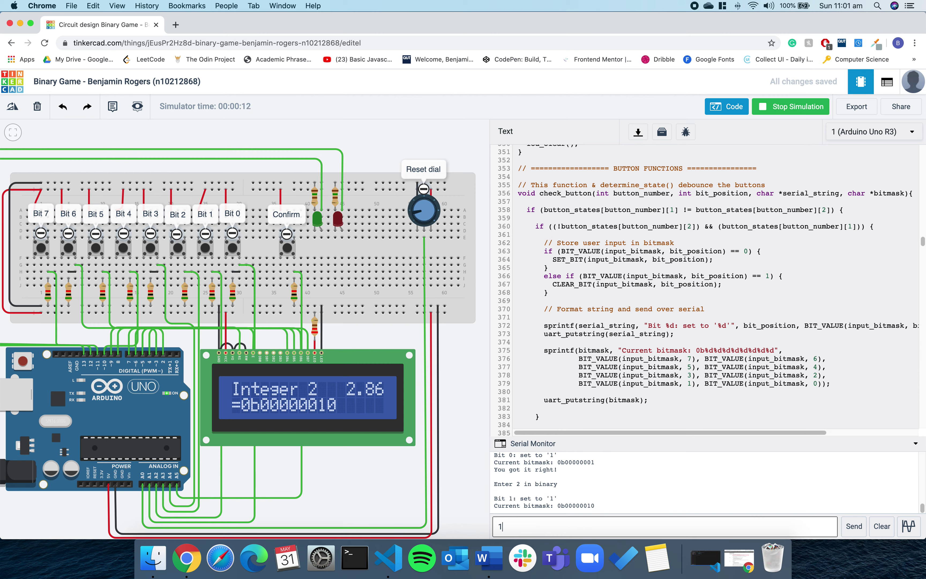
key(Return)
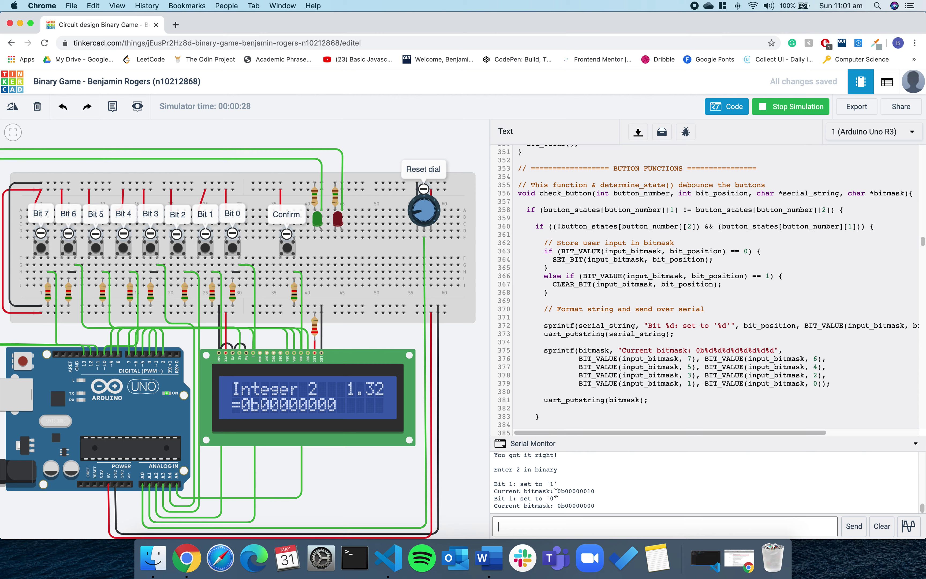
drag(557, 492, 600, 496)
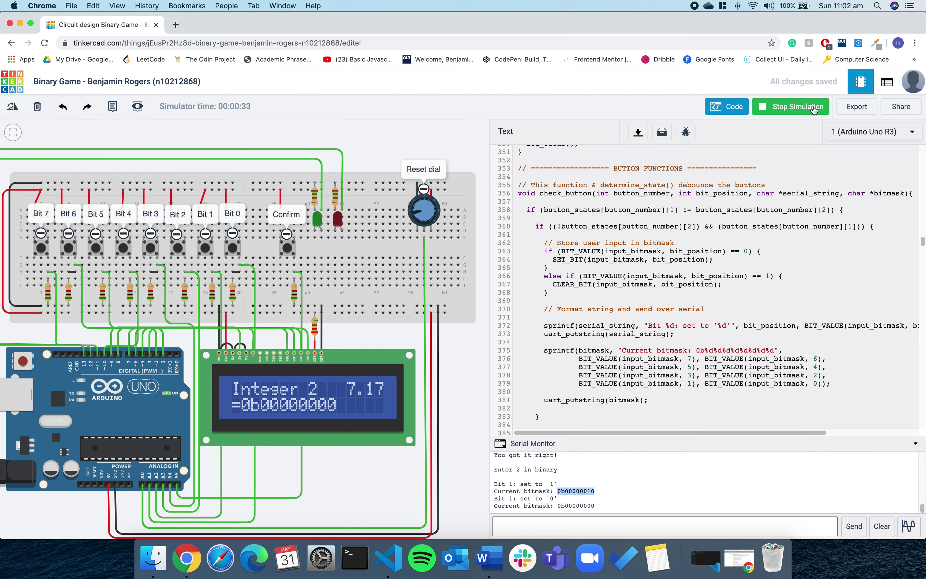
click(433, 214)
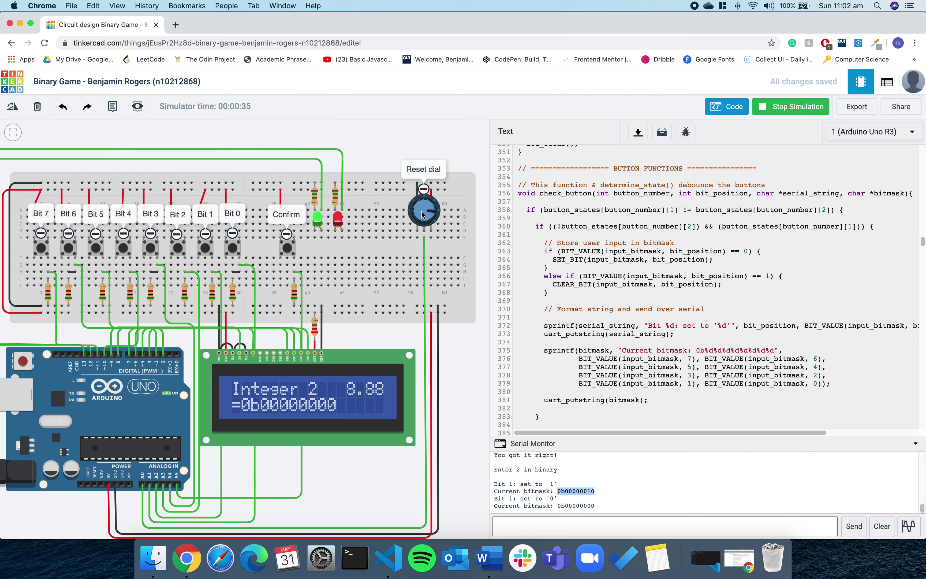
- Turn the reset dial back, submit integer 2 with only Bit 0 set on the breadboard, and stop the simulation
click(420, 212)
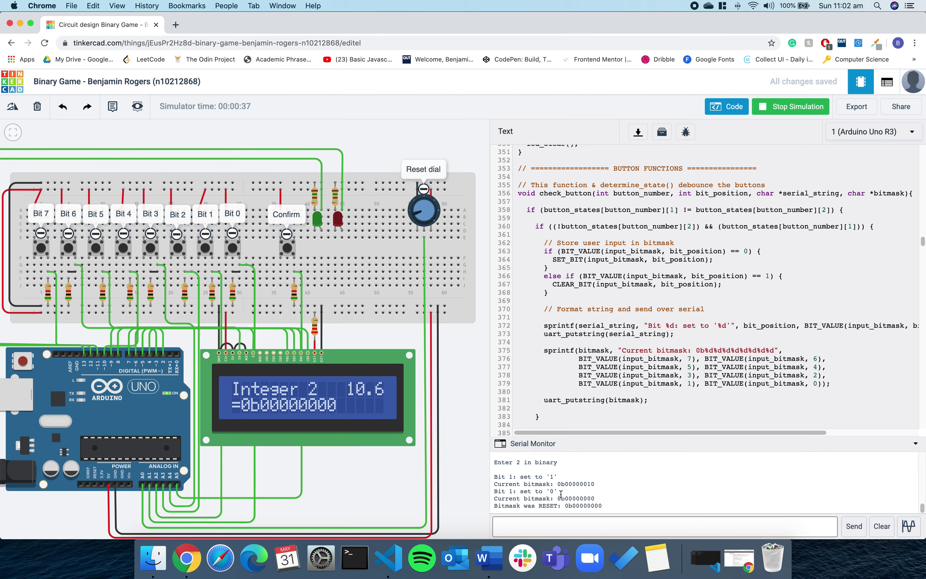
click(233, 248)
click(288, 248)
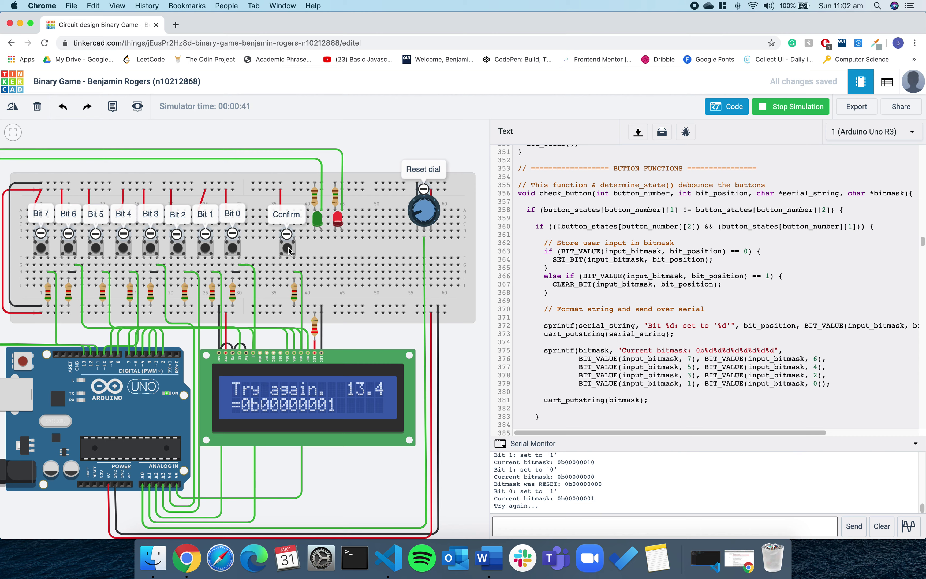
click(803, 111)
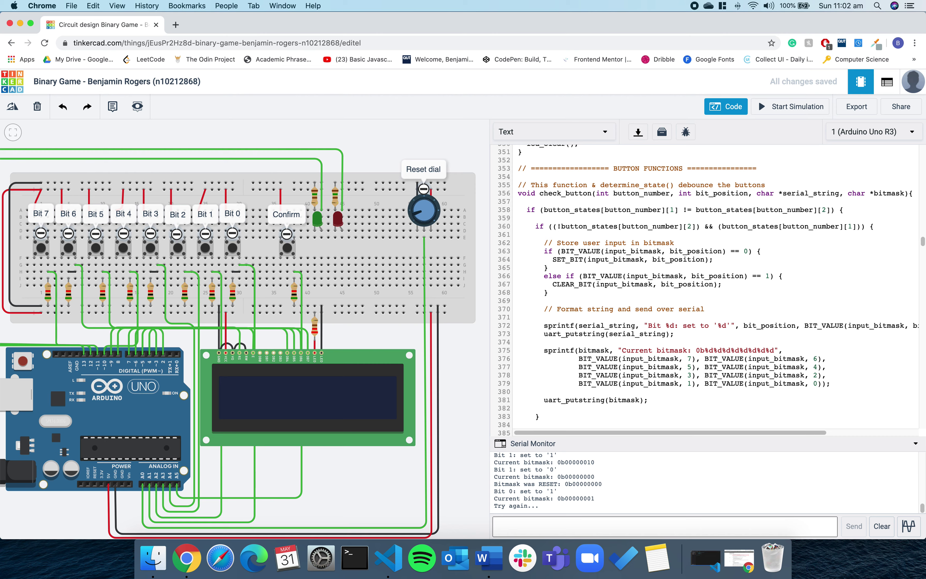
- Run the simulation twice without entering any bits to examine the LCD's integer prompt and timer, stopping it each time
click(775, 107)
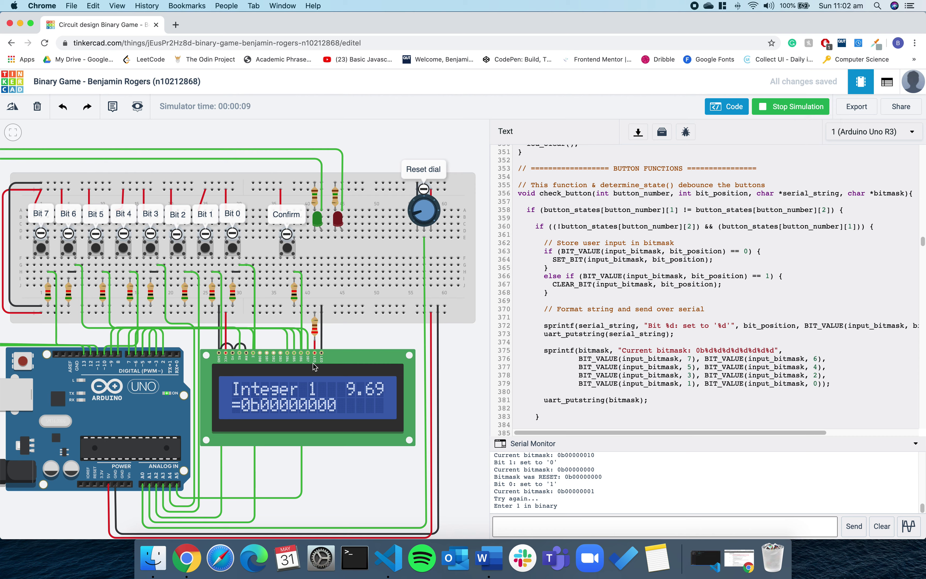
click(807, 110)
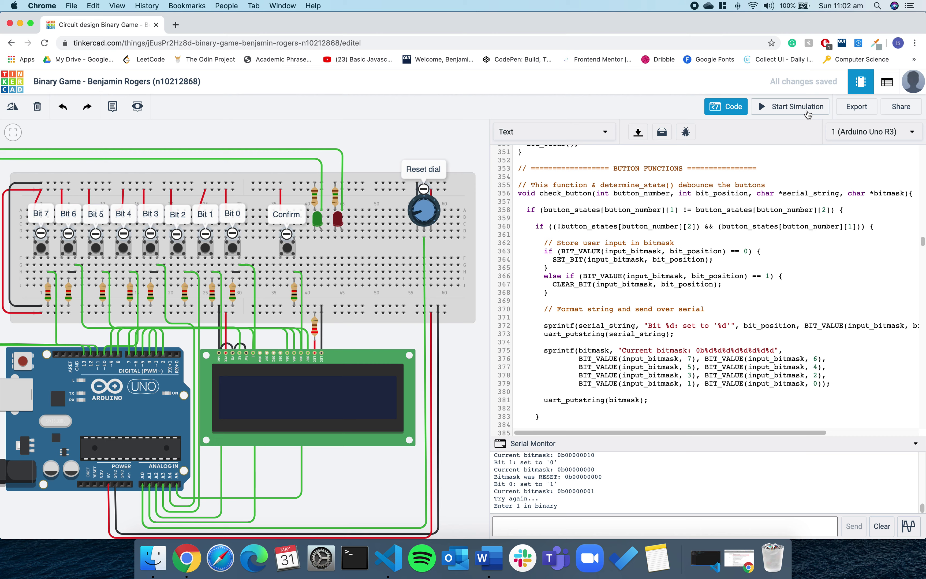
click(795, 110)
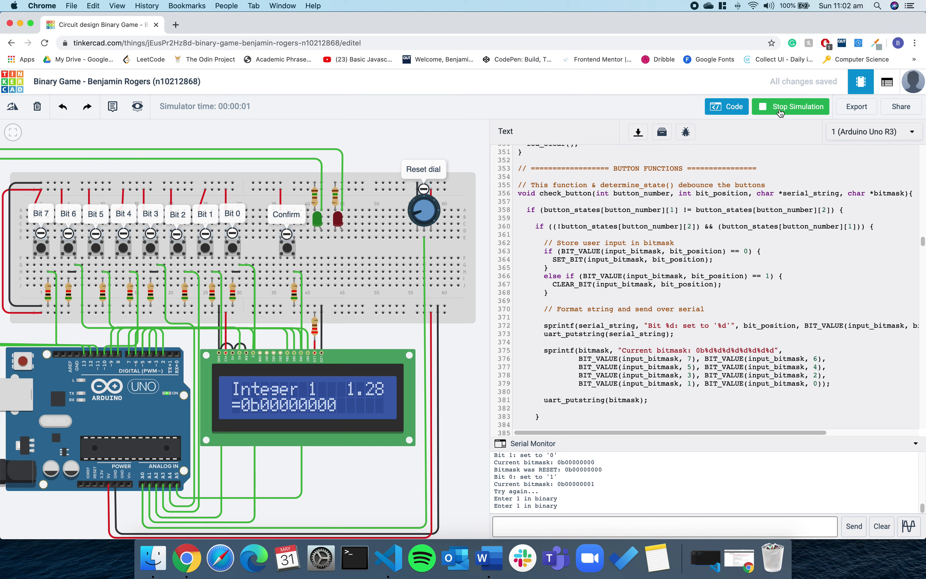
click(781, 112)
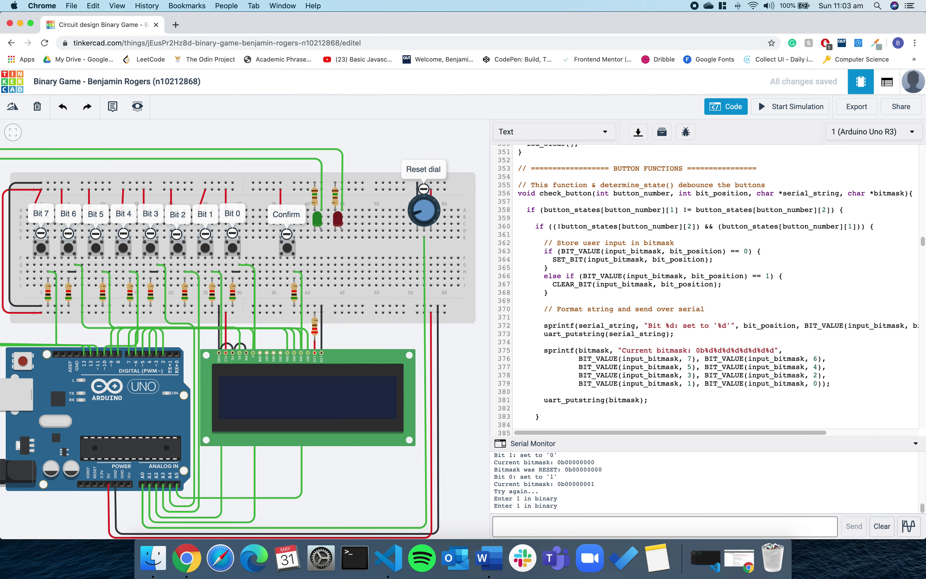
- Start a new simulation, answer integer 1 by setting Bit 0 and confirming on the breadboard, and stop the simulation
click(775, 108)
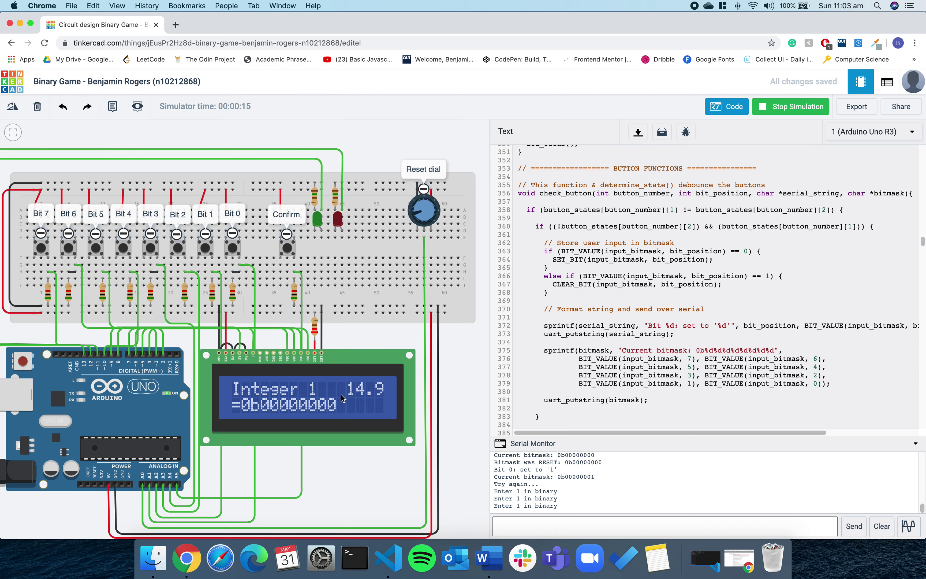
click(234, 250)
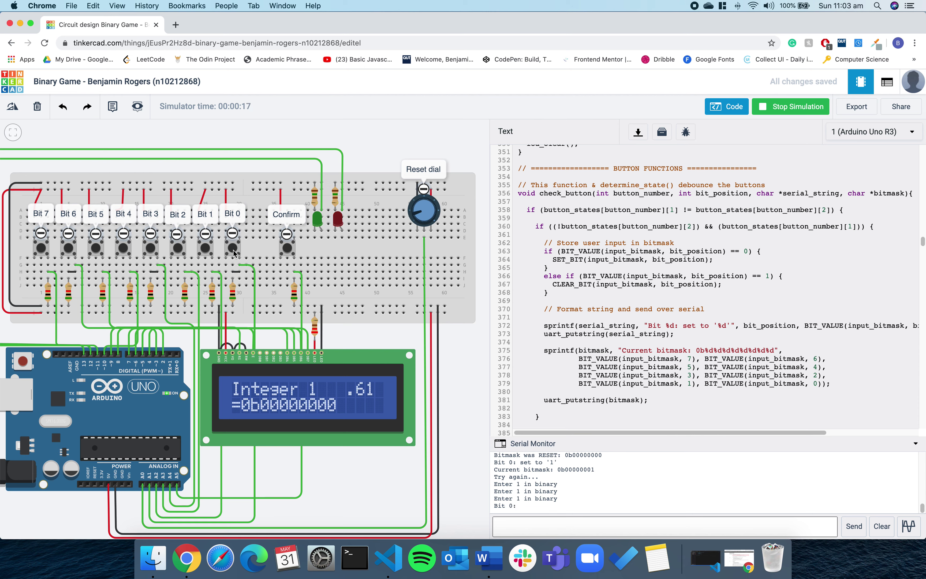
click(288, 250)
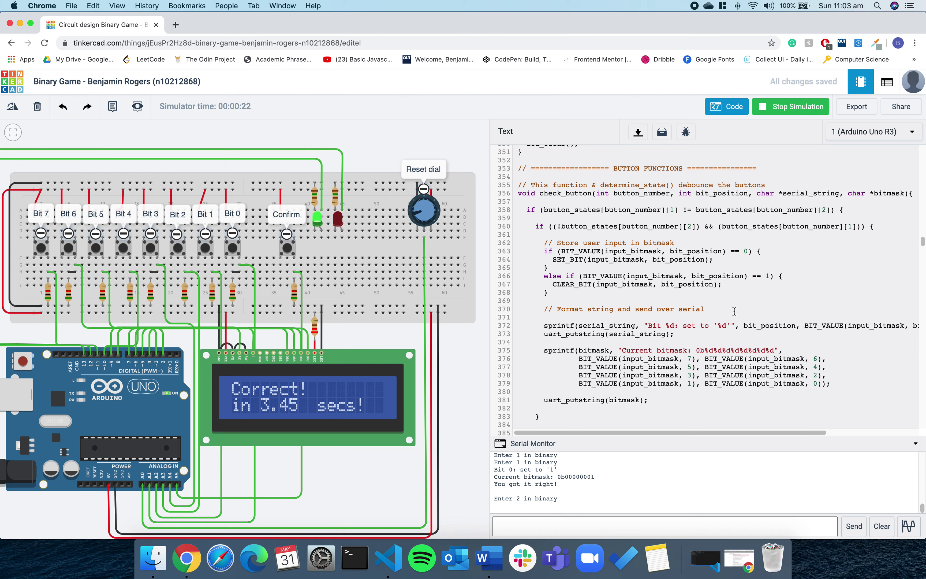
click(773, 114)
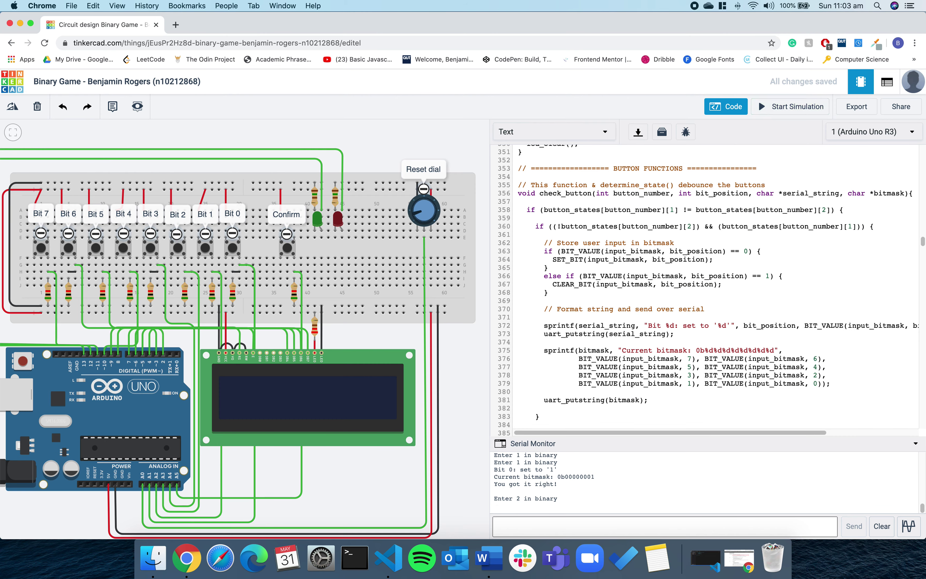